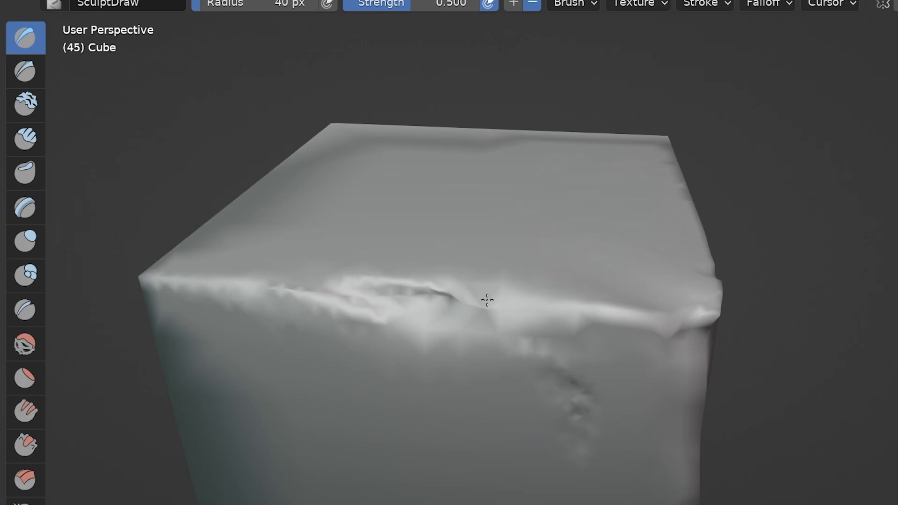
Step: Sculpt a damage stroke along the cube's front upper edge with the Draw brush
left_click_drag(485, 301, 622, 341)
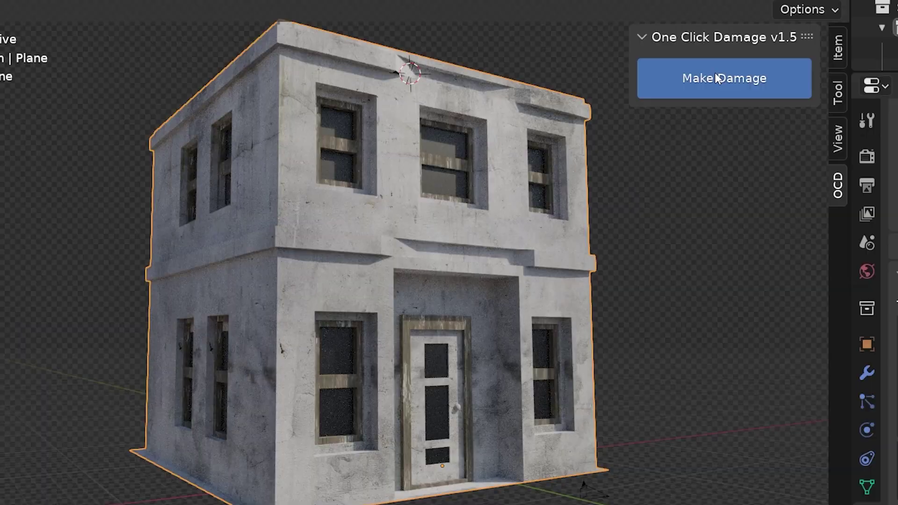
Step: Generate One Click Damage on the building and on the cube, and recall the cube's undamaged original
left_click(715, 74)
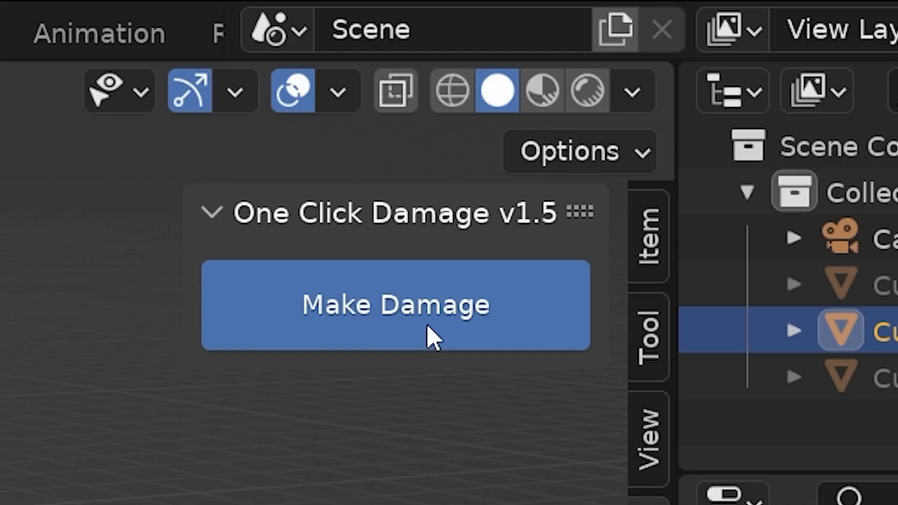
left_click(411, 312)
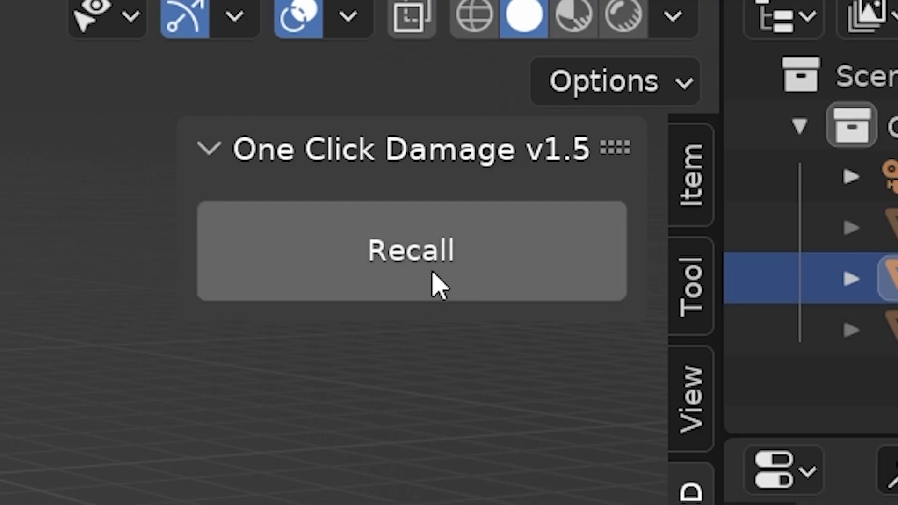
left_click(433, 282)
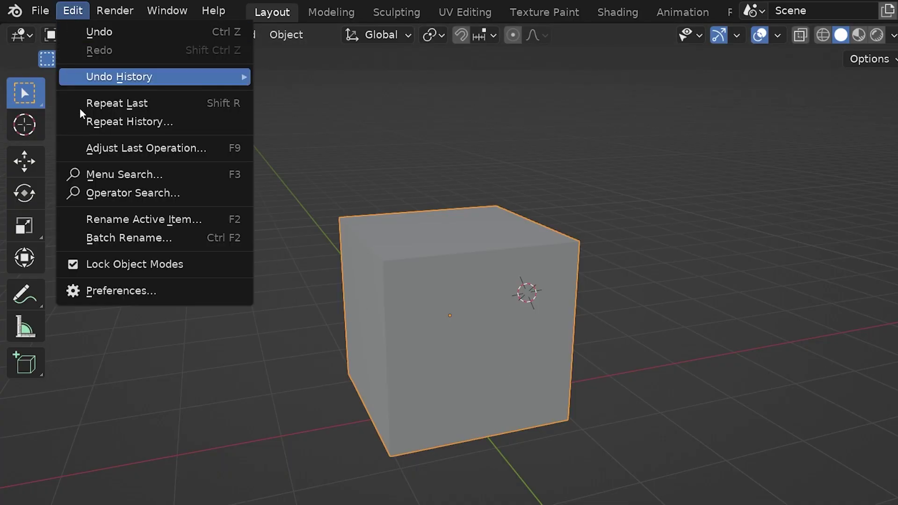
Step: Install the add-on file ocd_addon_1_5_4.zip from the Add Ons folder through the preferences
left_click(156, 290)
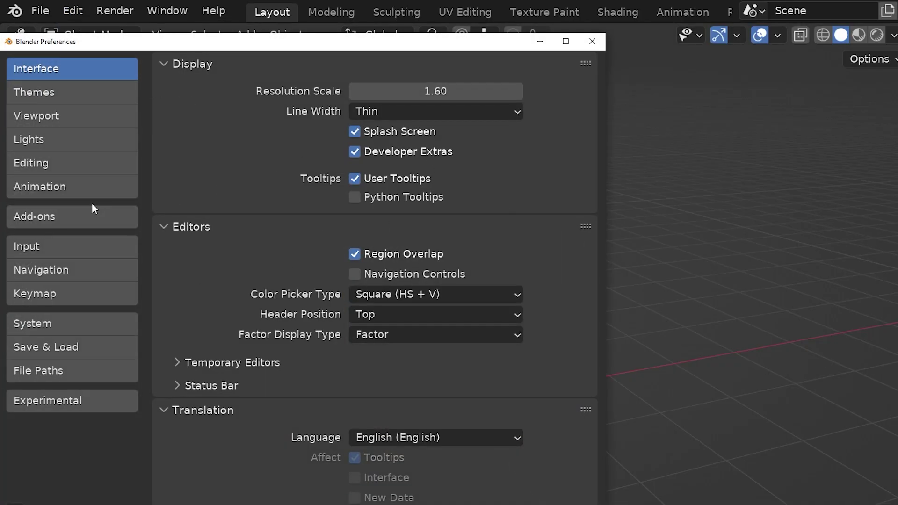
left_click(73, 215)
left_click(474, 66)
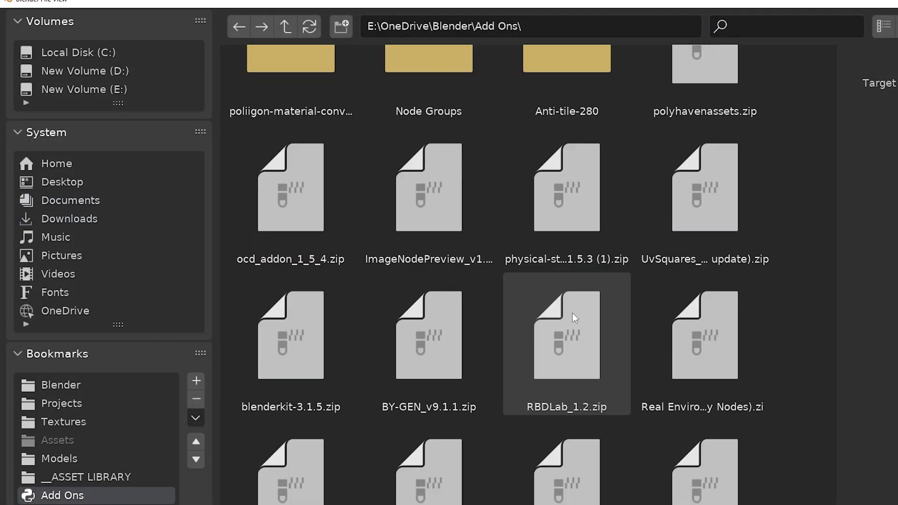
double_click(313, 216)
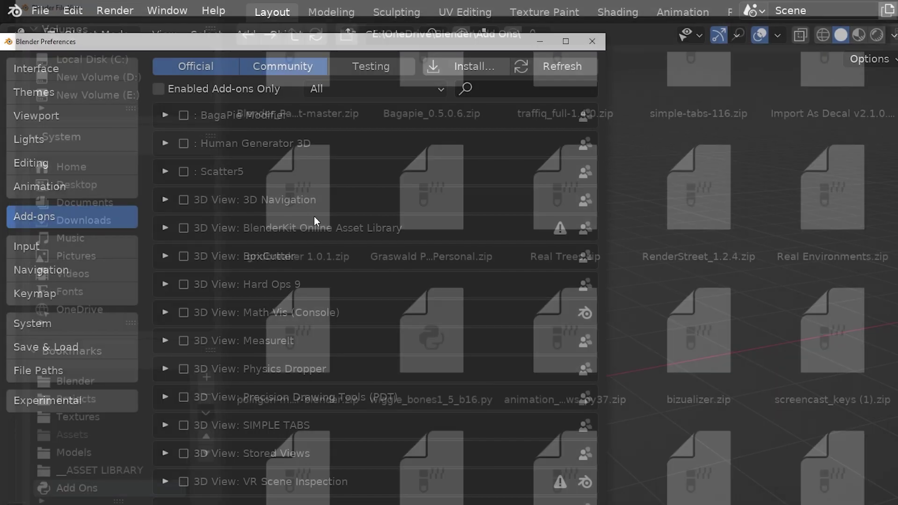
Step: Find the OCD add-on by searching for "ocd", enable it and close the preferences
left_click(486, 88)
type("ocd")
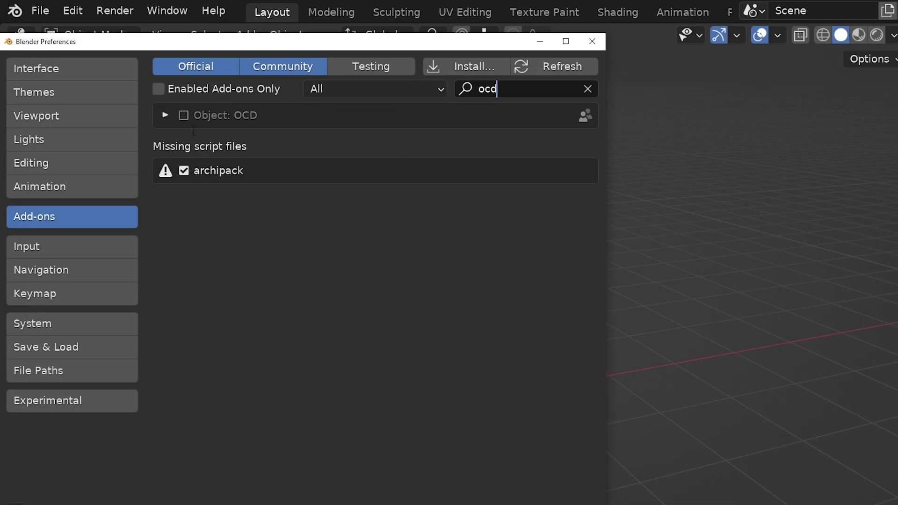
key("Return")
left_click(183, 115)
left_click(592, 42)
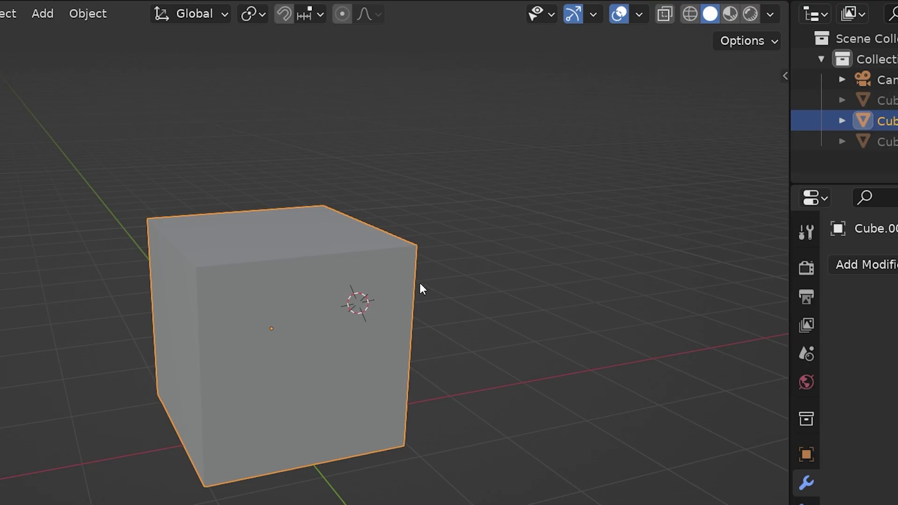
Step: Generate One Click Damage on the selected cube and expand the settings of its OCD_Boolean modifier
key("n")
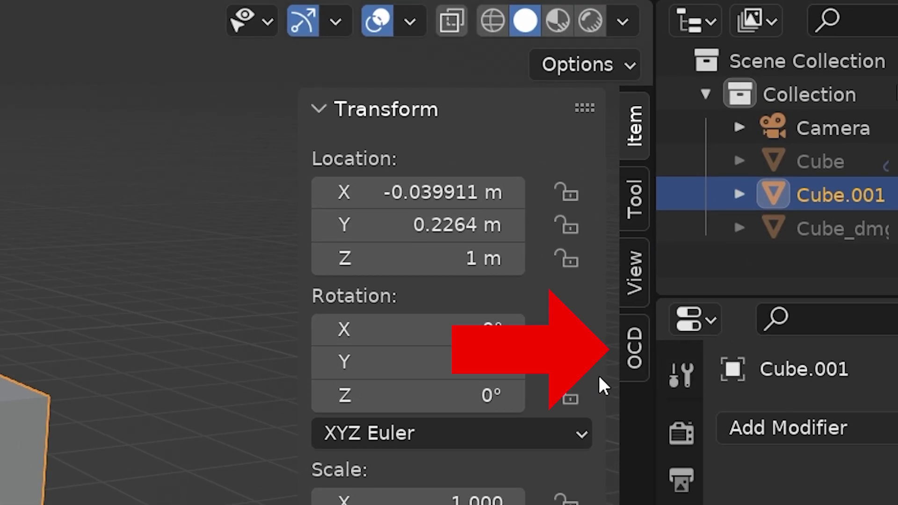
left_click(635, 351)
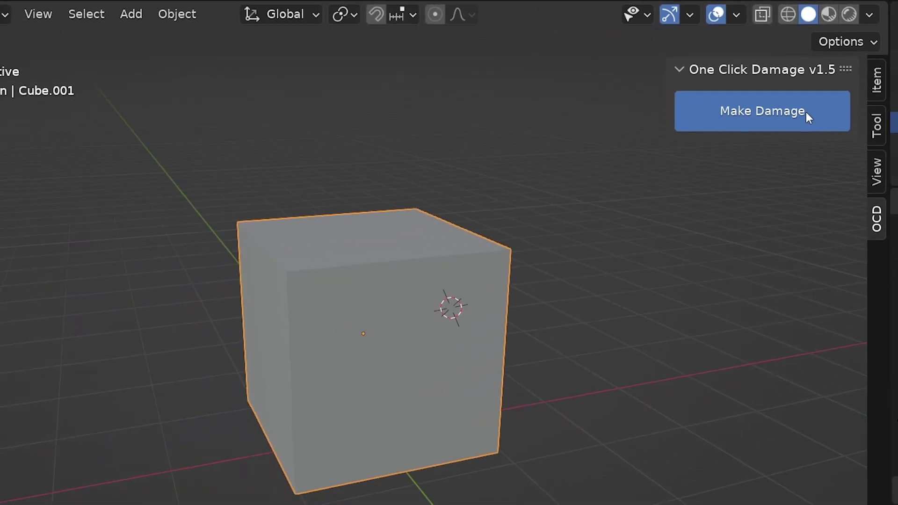
left_click(782, 115)
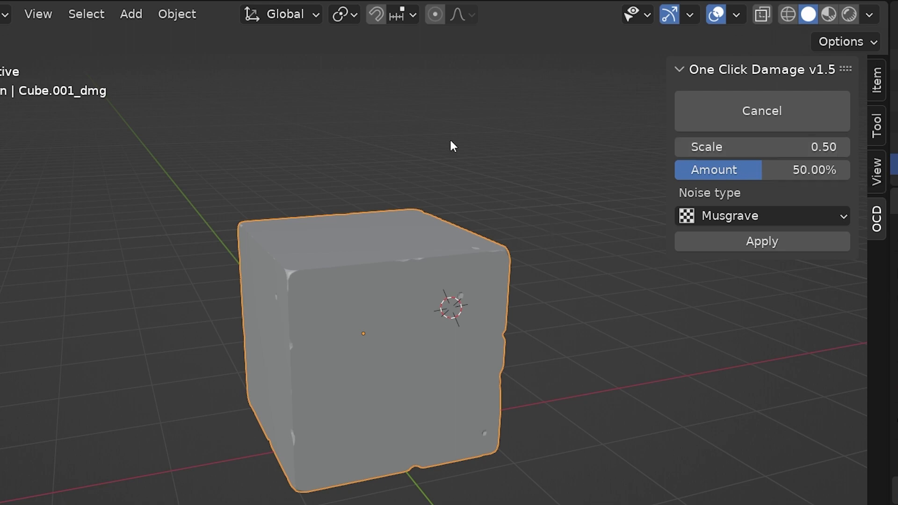
scroll(440, 327, "up", 5)
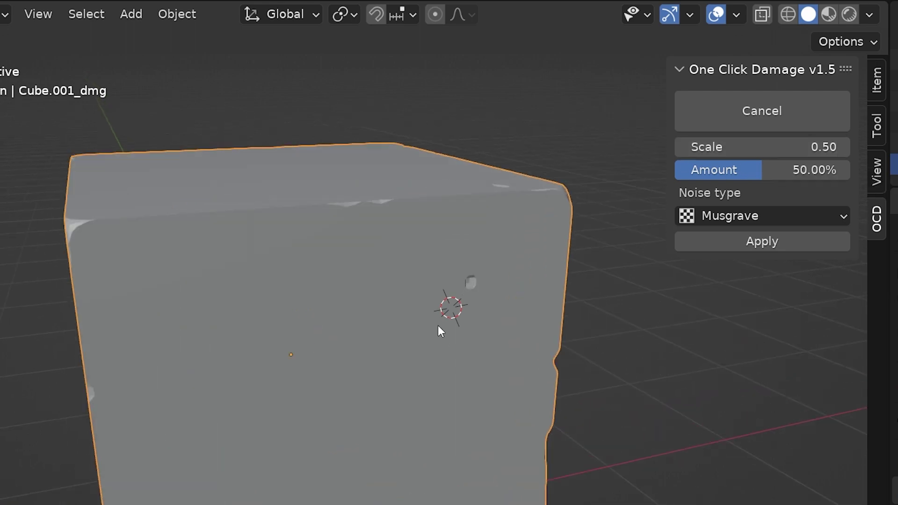
scroll(548, 270, "down", 3)
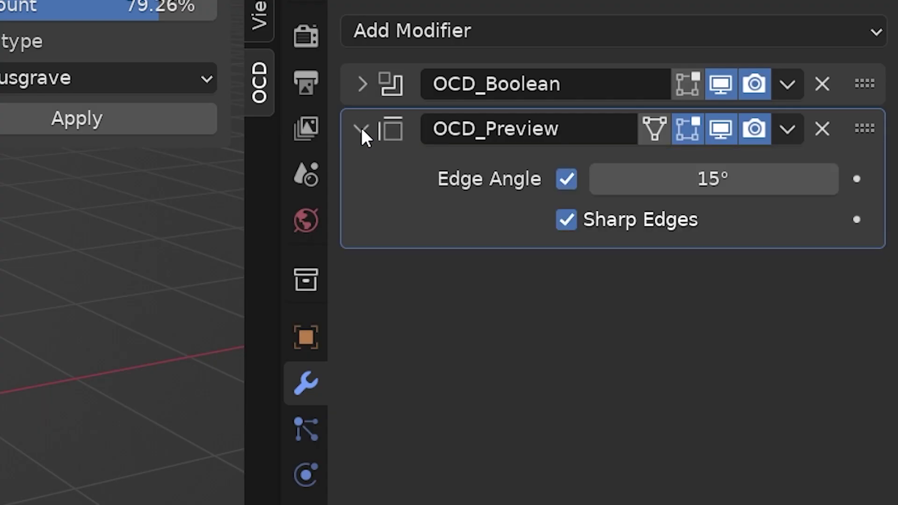
left_click(361, 83)
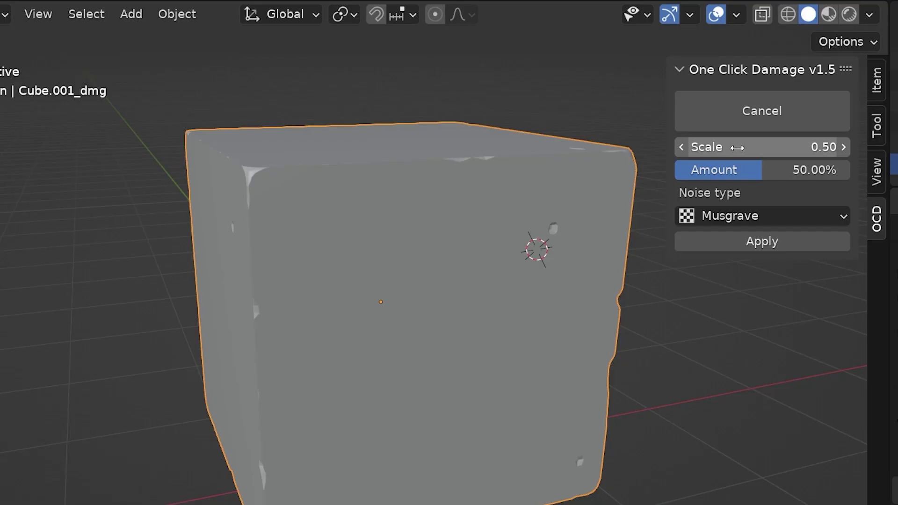
Step: Try damage scales of 2 and 3 on the cube, and return the scale to 0.5
left_click_drag(762, 146, 824, 147)
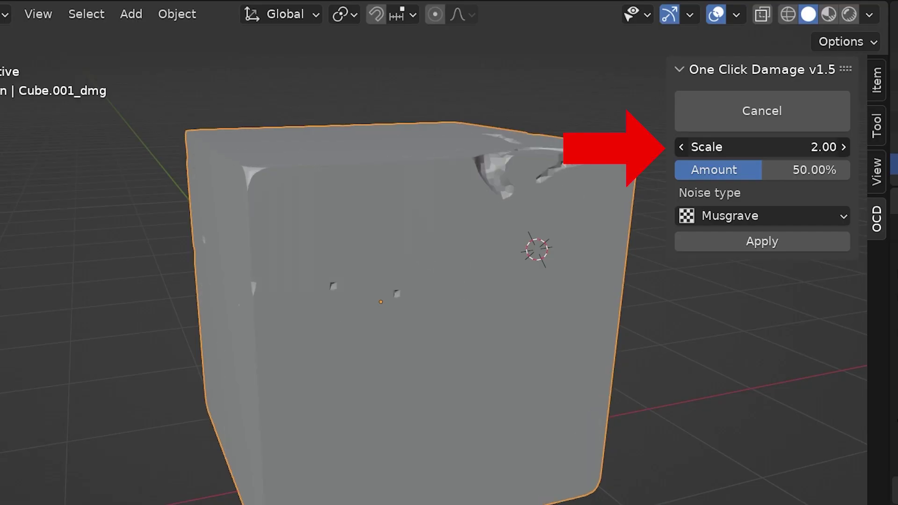
left_click(737, 147)
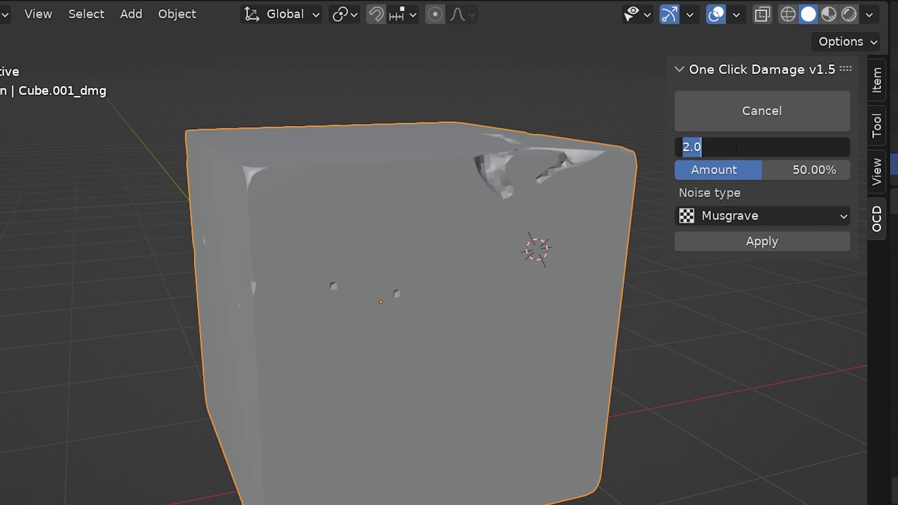
type("3")
key("Return")
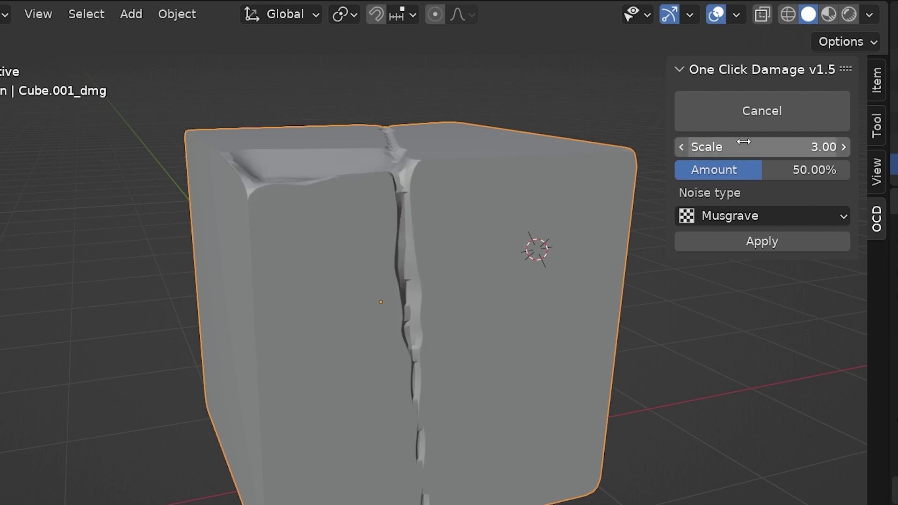
left_click(743, 147)
key("BackSpace")
type(".5")
key("Return")
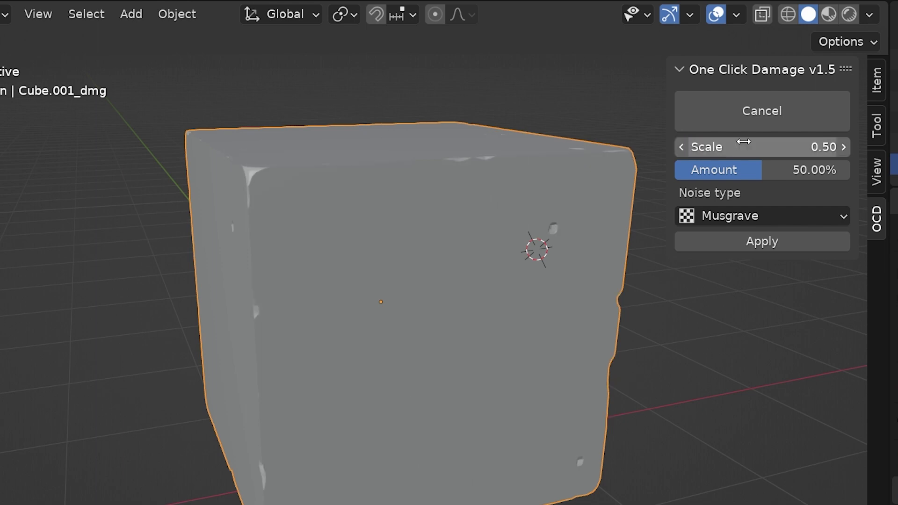
Step: Set the damage amount to 84.81%, and try the Clouds and Voronoi noise types with different amounts
left_click_drag(756, 174, 823, 170)
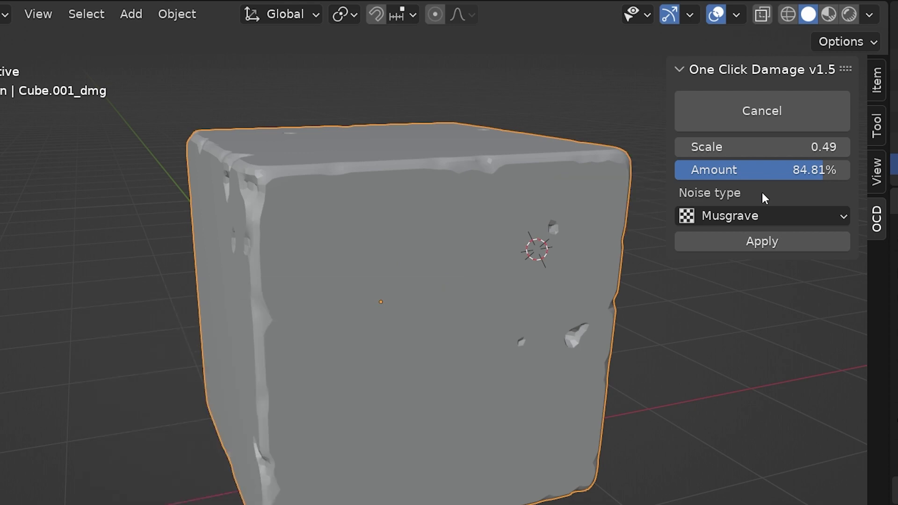
left_click(773, 216)
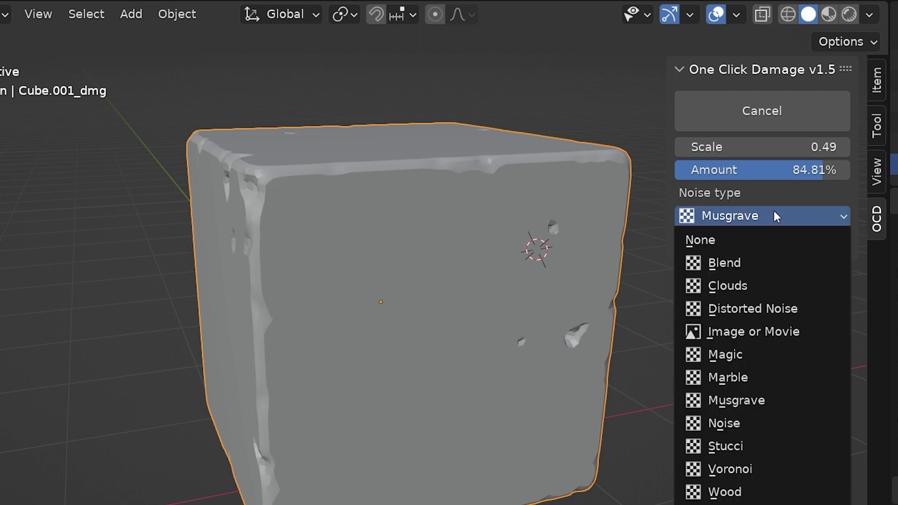
left_click(773, 261)
left_click(814, 194)
left_click(771, 262)
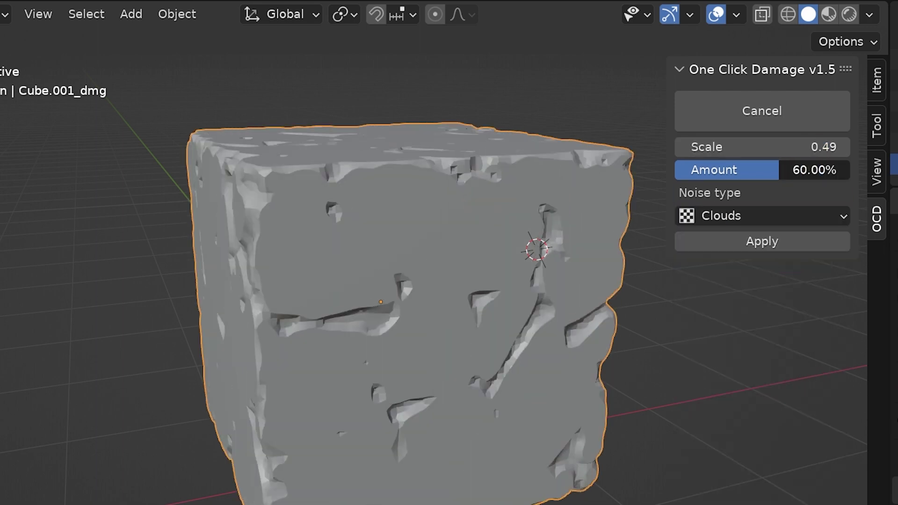
left_click_drag(772, 170, 767, 147)
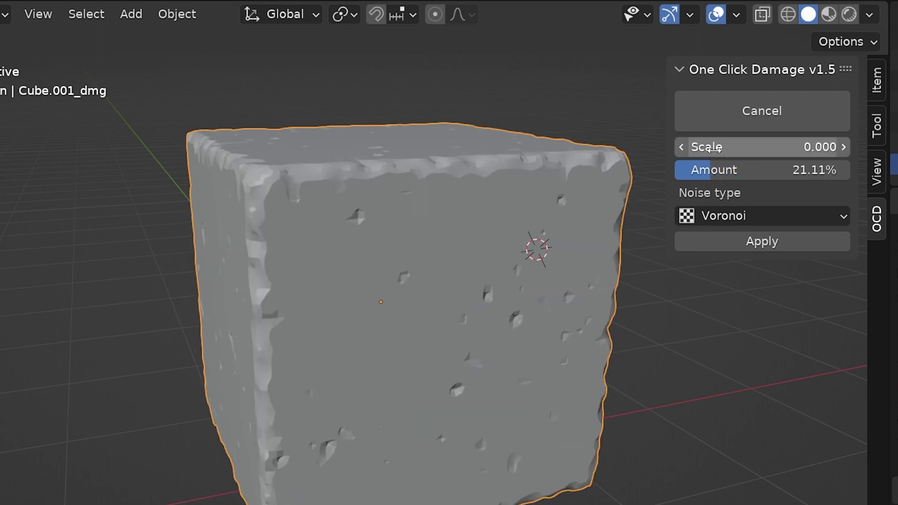
mouse_move(712, 170)
left_mouse_down()
mouse_move(760, 170)
mouse_move(719, 170)
left_mouse_up()
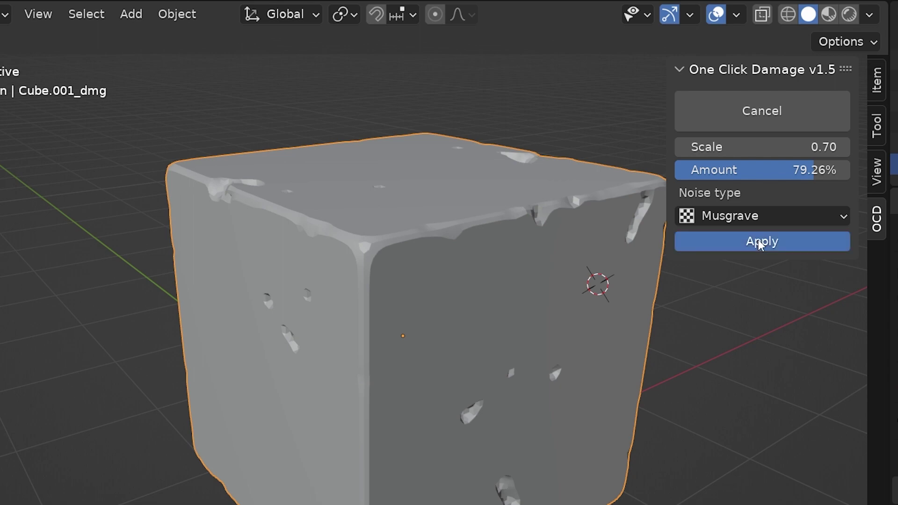
Step: Apply the cube's Musgrave damage at scale 0.70 and amount 79.26%, and recall the undamaged cube
left_click(760, 243)
middle_click_drag(760, 245, 674, 246)
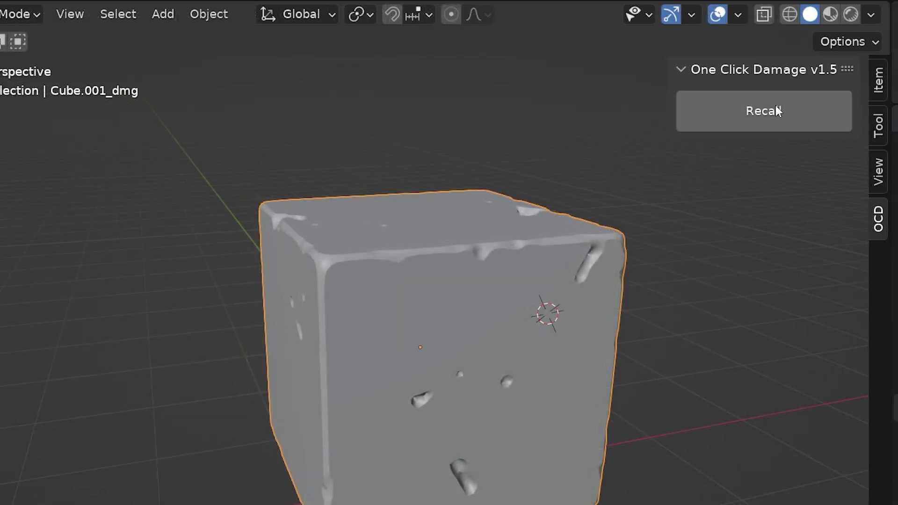
left_click(775, 111)
scroll(610, 282, "down", 5)
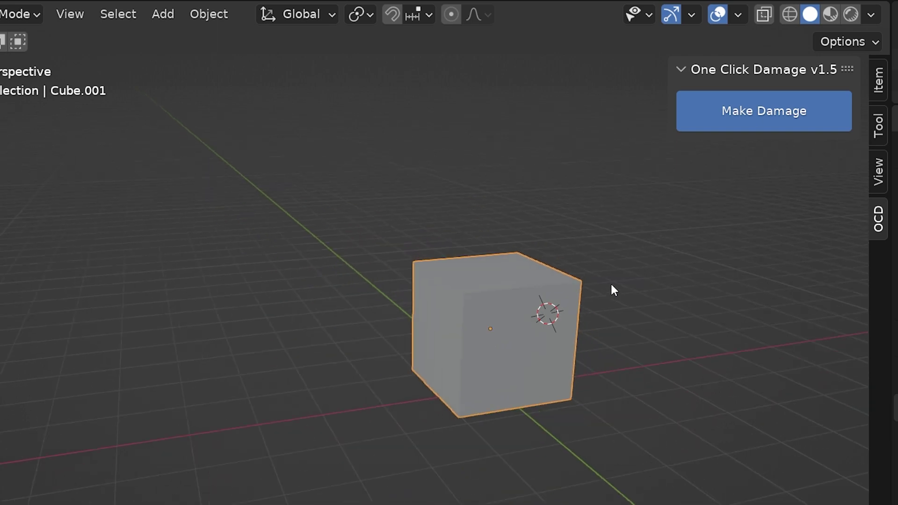
Step: Duplicate the cube along the X axis and place the copy beside the original with a gap between them
key("shift+d")
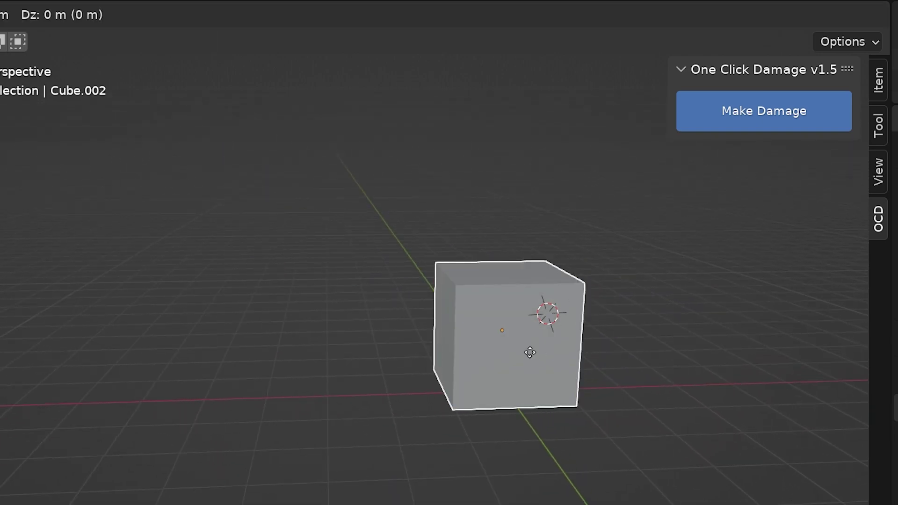
key("x")
left_click(317, 366)
key("KP_1")
scroll(358, 333, "up", 2)
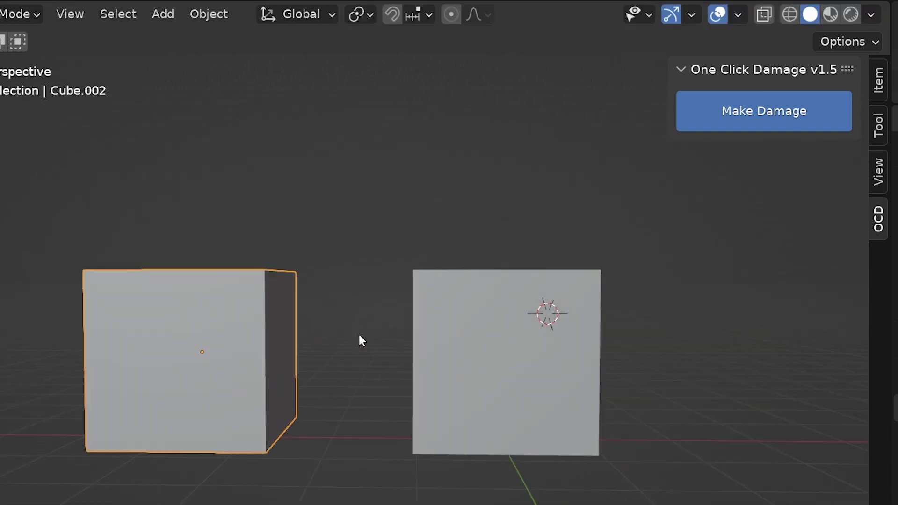
middle_click_drag(358, 333, 488, 334, "shift")
Step: Generate and apply Musgrave damage with scale 0.70 and amount 79.26% on the duplicate cube and on the original
left_click(748, 114)
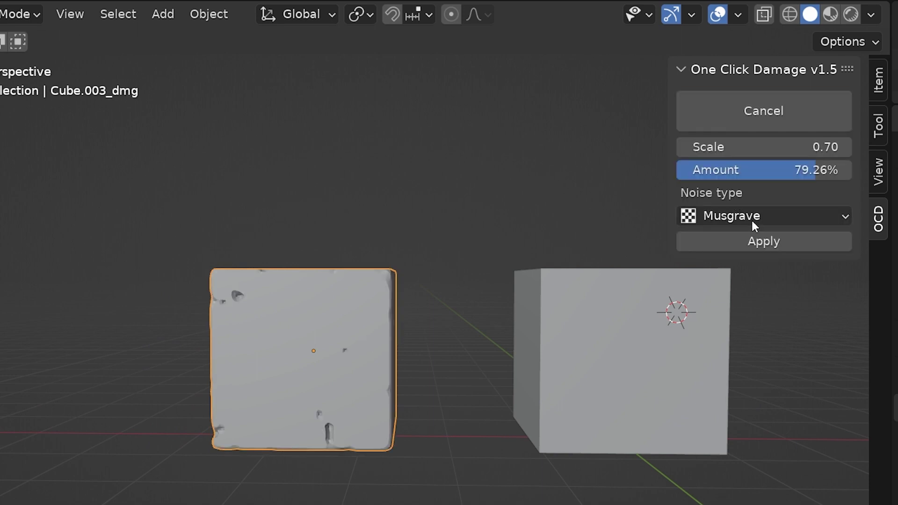
left_click(753, 241)
left_click(628, 307)
left_click(748, 114)
left_click(744, 244)
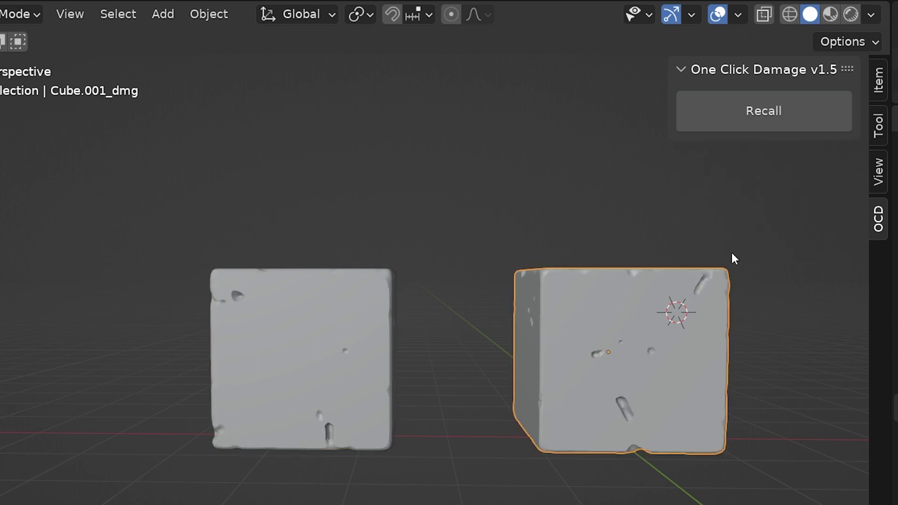
Step: Select all three undamaged cubes together and generate damage on them at once
scroll(676, 255, "up", 2)
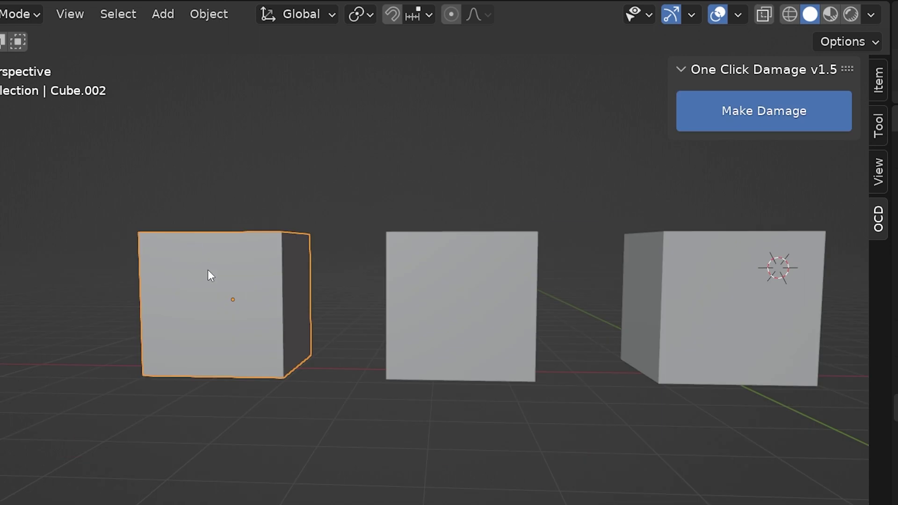
left_click(457, 282, "shift")
left_click(723, 248, "shift")
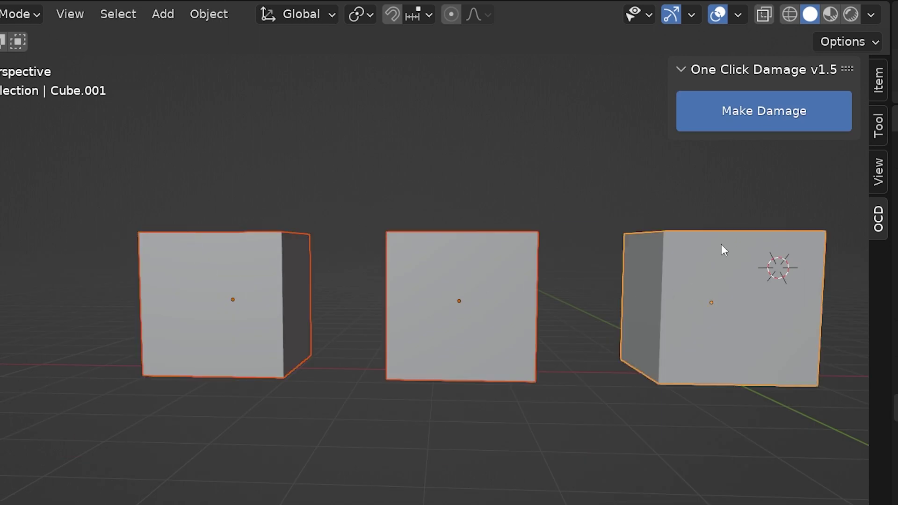
left_click(759, 115)
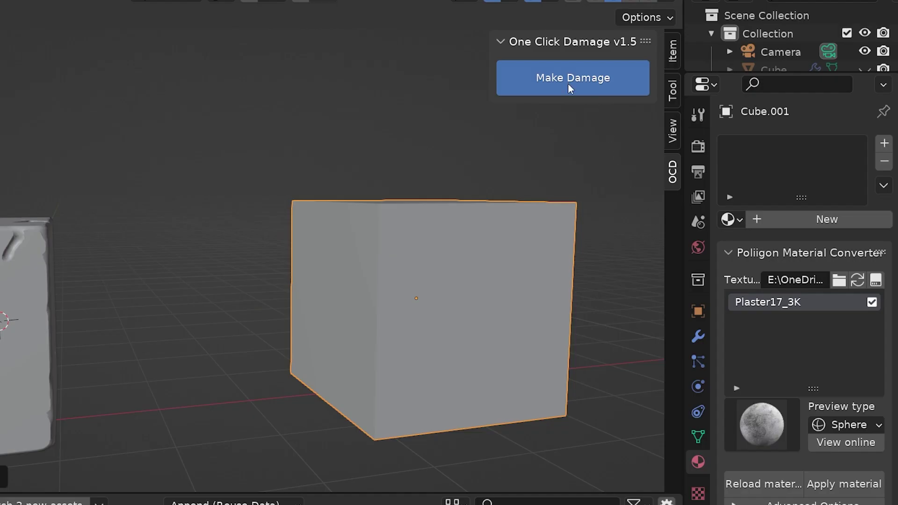
Step: Generate Musgrave damage with scale 0.70 and amount 79.26% on the single cube without materials, and apply it
left_click(568, 84)
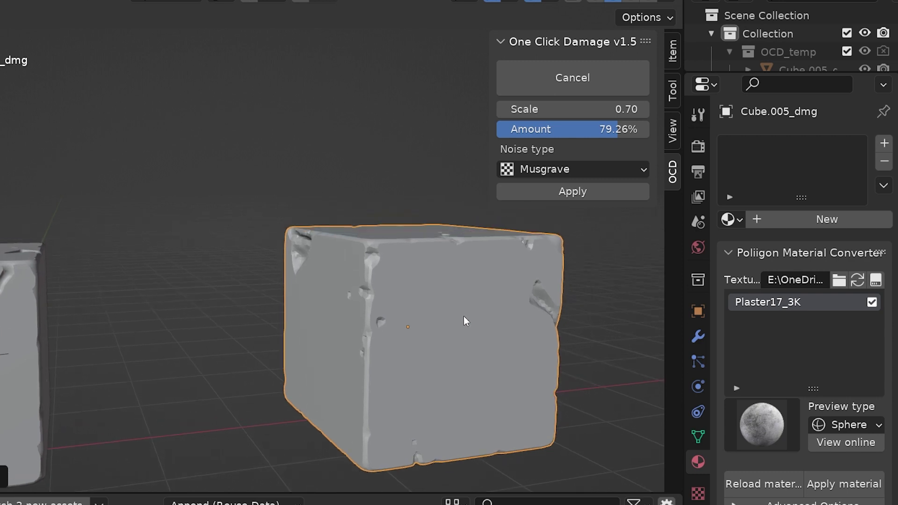
left_click(561, 192)
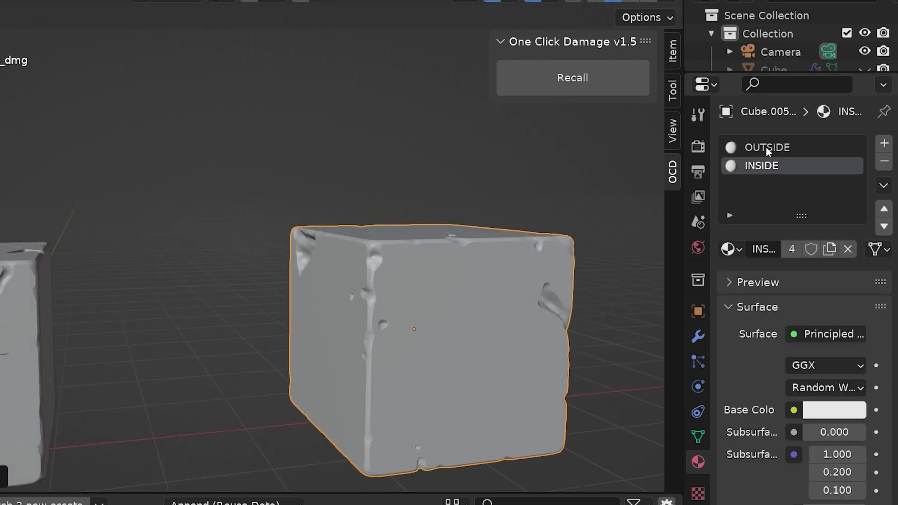
Step: Enter Edit Mode on the damaged cube and select the faces assigned to the INSIDE material, and then clear the selection
left_click(765, 147)
left_click(766, 165)
key("Tab")
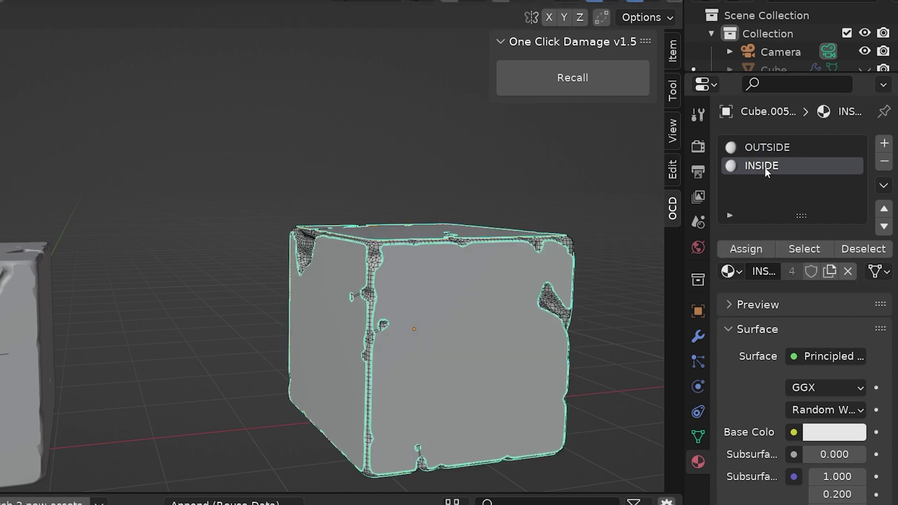
left_click(807, 249)
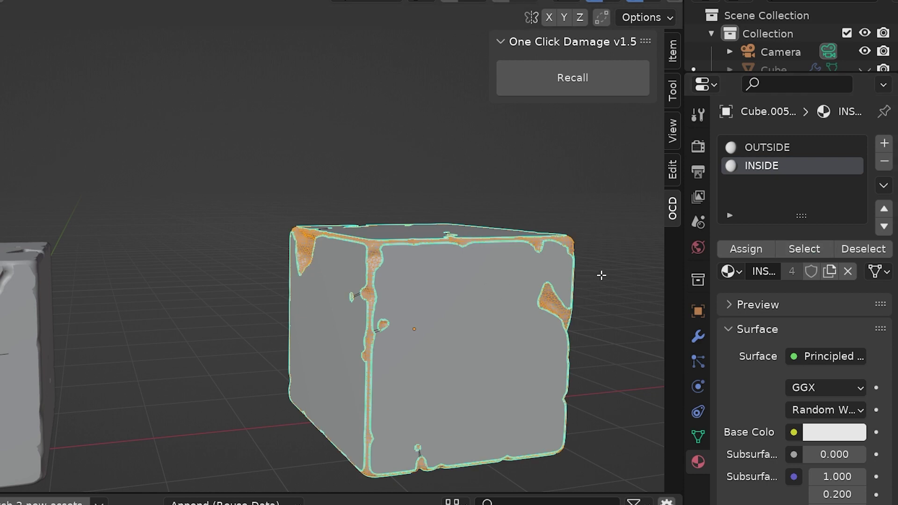
left_click(599, 275)
Step: Select the faces assigned to the OUTSIDE material on the damaged cube
left_click(763, 148)
left_click(795, 248)
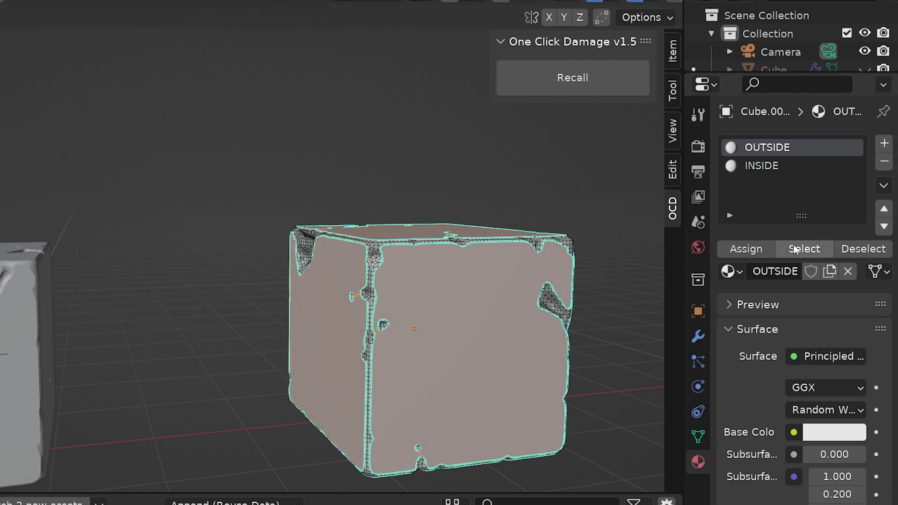
scroll(494, 297, "up", 4)
scroll(480, 301, "down", 4)
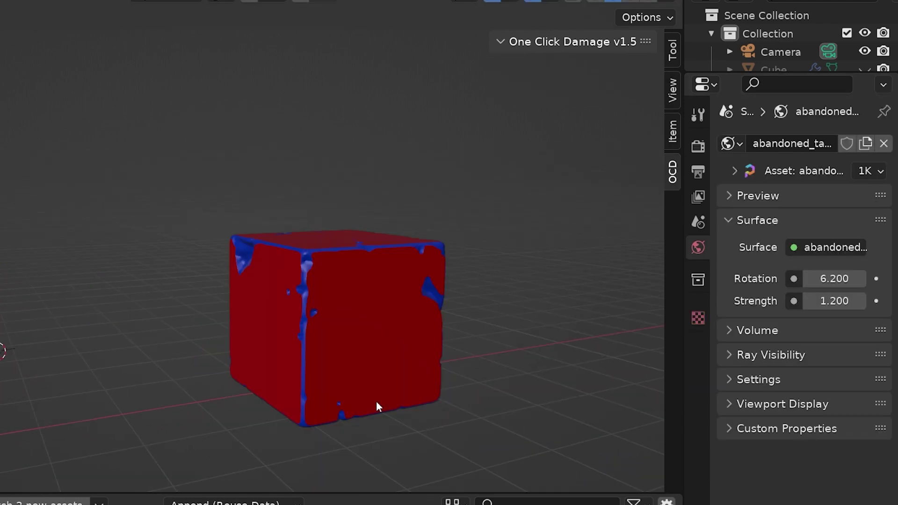
Step: On the damaged plaster cube, enter Edit Mode and select the faces assigned to the Plaster17_3K.001 material
middle_click_drag(376, 401, 329, 425)
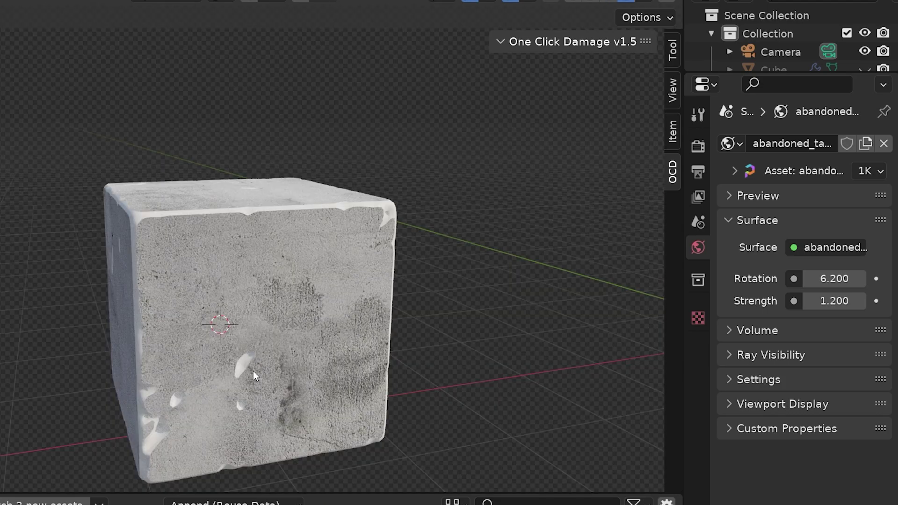
mouse_move(254, 371)
middle_mouse_down()
mouse_move(313, 363)
mouse_move(285, 350)
mouse_move(393, 283)
mouse_move(432, 283)
mouse_move(374, 269)
middle_mouse_up()
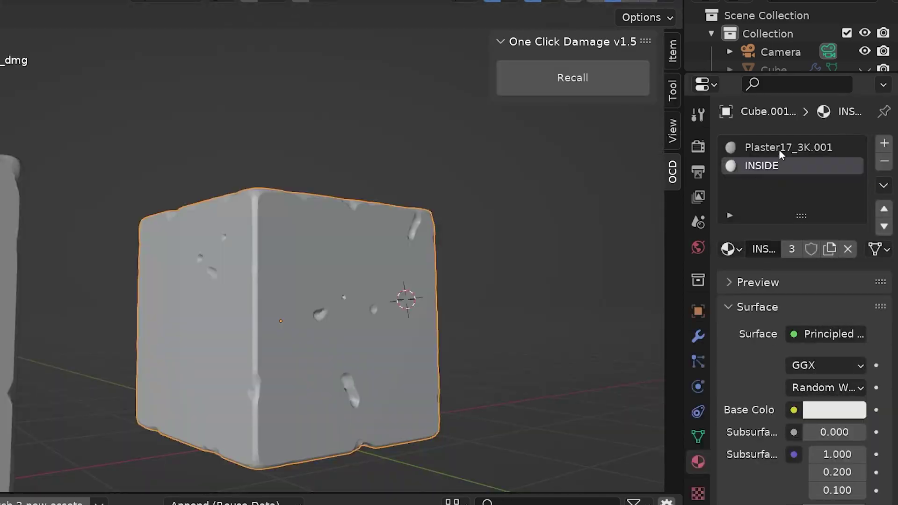
left_click(779, 150)
left_click(775, 166)
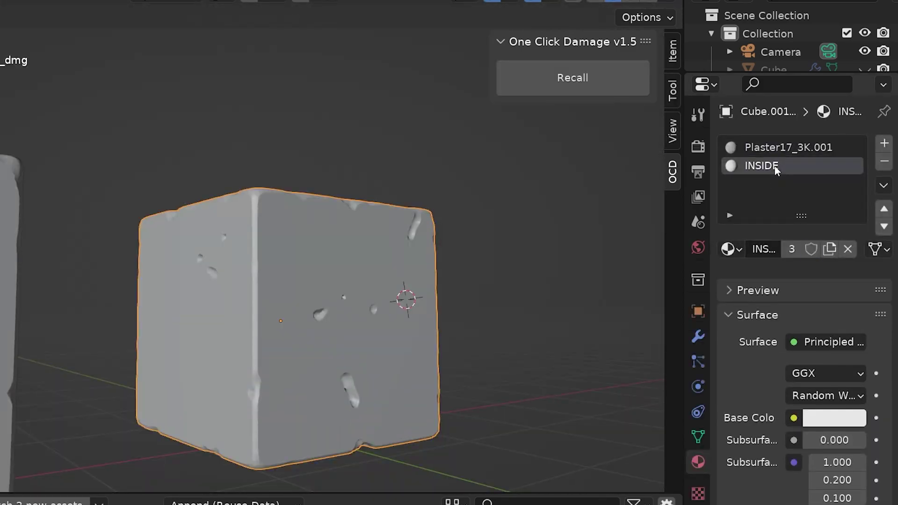
left_click(779, 152)
key("Tab")
middle_click_drag(416, 260, 531, 271)
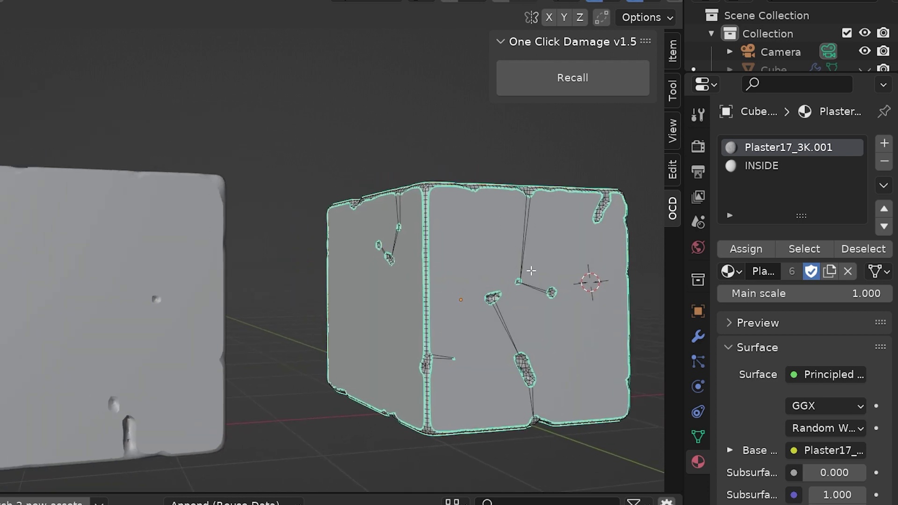
scroll(527, 267, "up", 1)
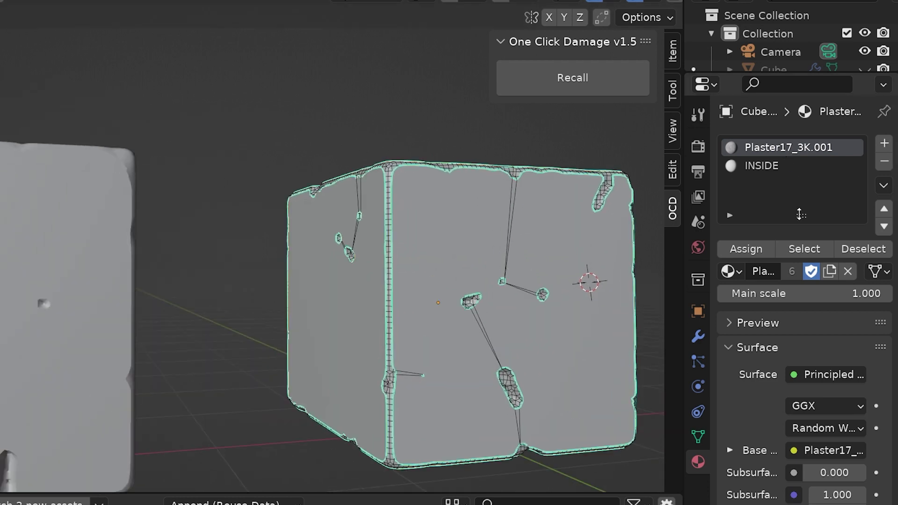
left_click(805, 250)
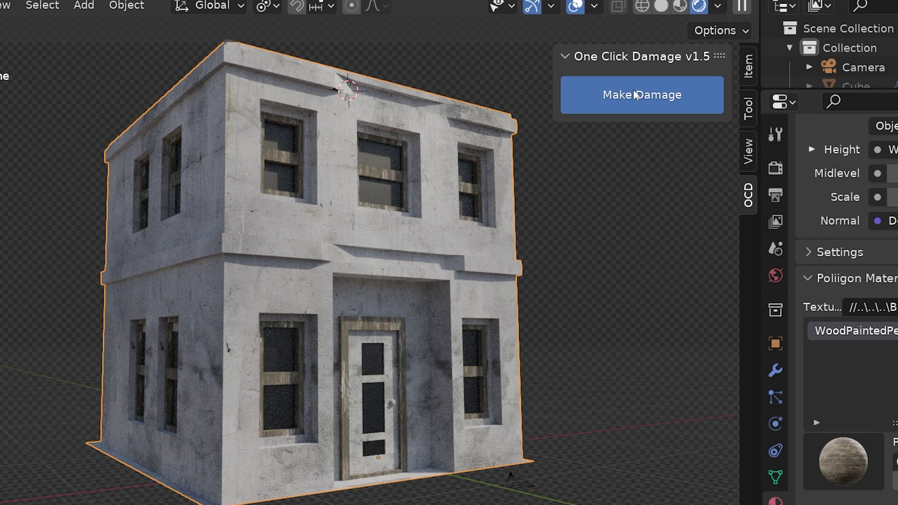
Step: Generate damage on the selected two-storey building with One Click Damage
left_click(635, 94)
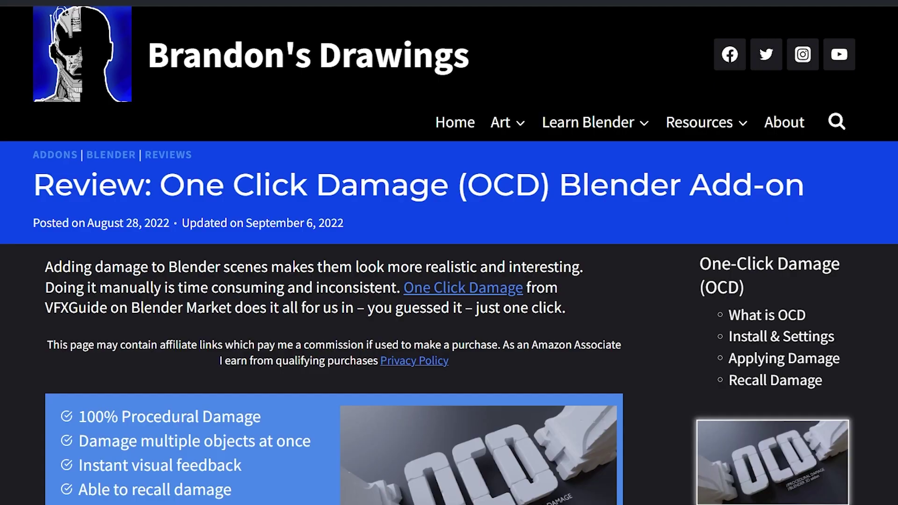
Step: Switch to the Brandon's Drawings website and look through the One Click Damage review and the Blender lessons, reviews and videos
scroll(334, 281, "down", 10)
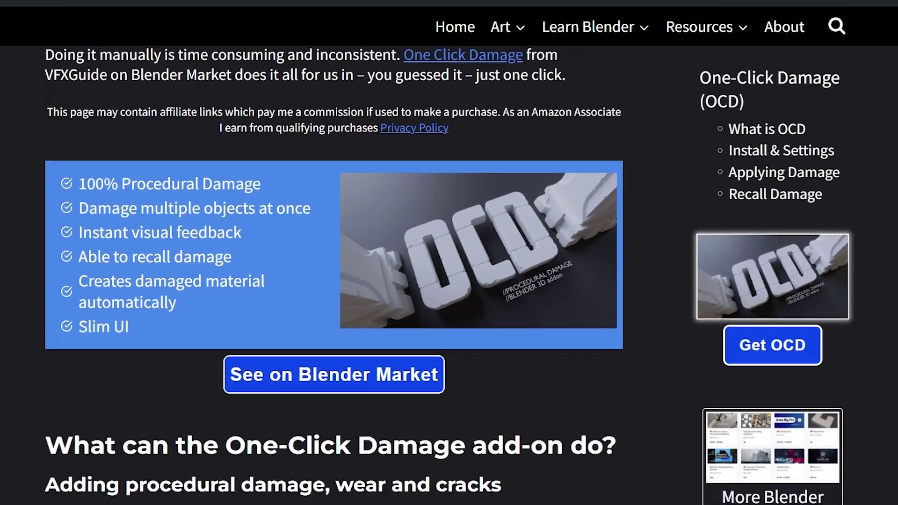
scroll(334, 275, "down", 12)
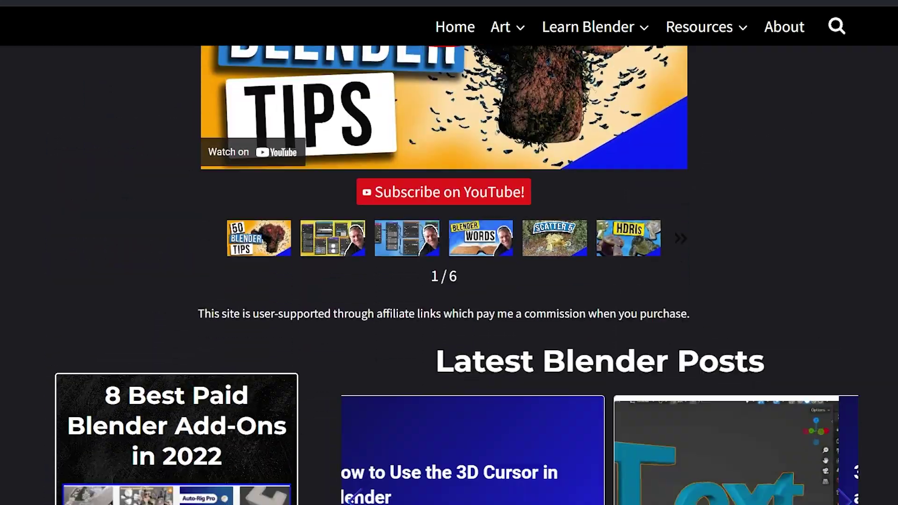
scroll(449, 252, "down", 12)
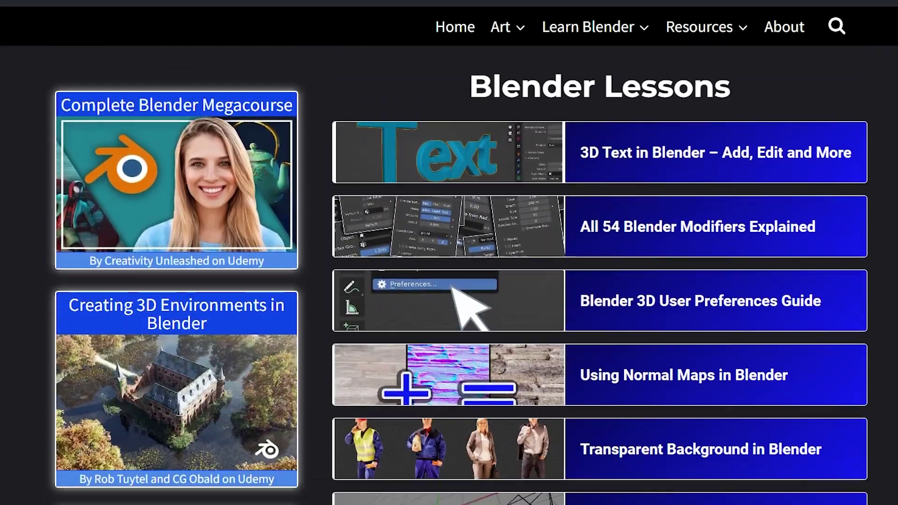
scroll(449, 253, "down", 15)
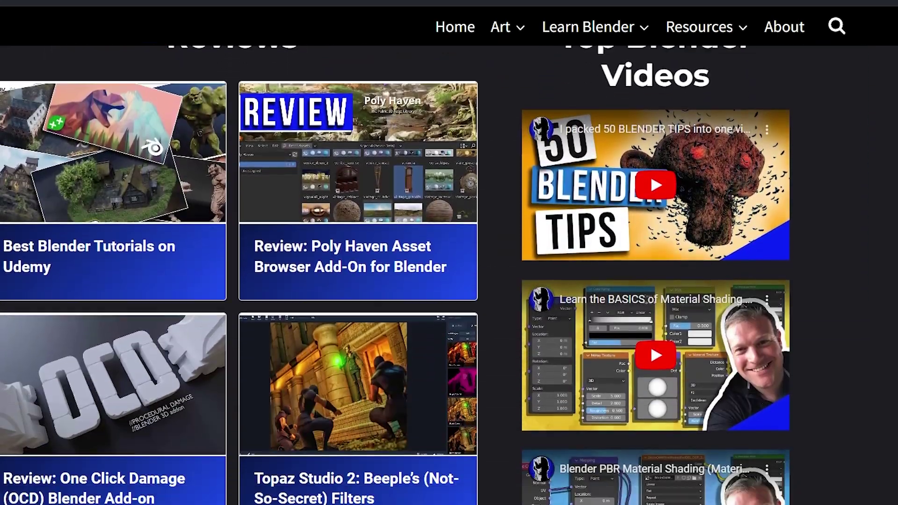